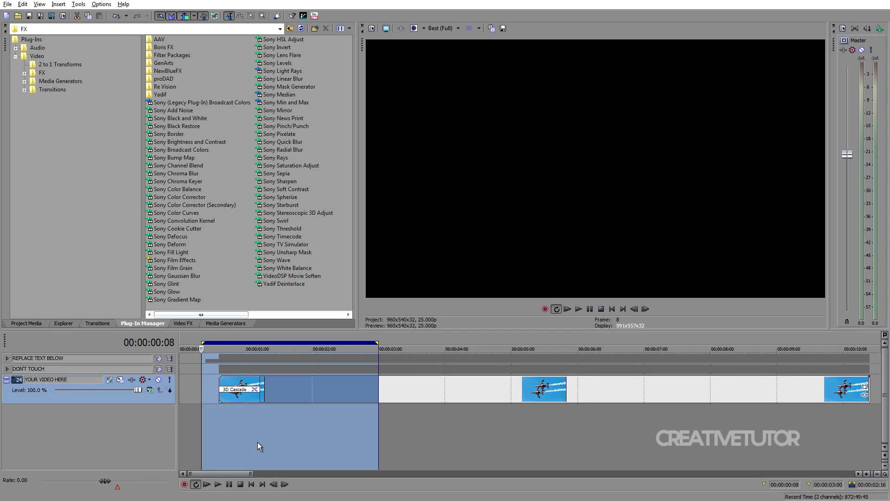
Step: Preview the news template, then park the cursor near 00:00:02:18 with every text bar visible
{"action": "left_click", "coordinate": [218, 484]}
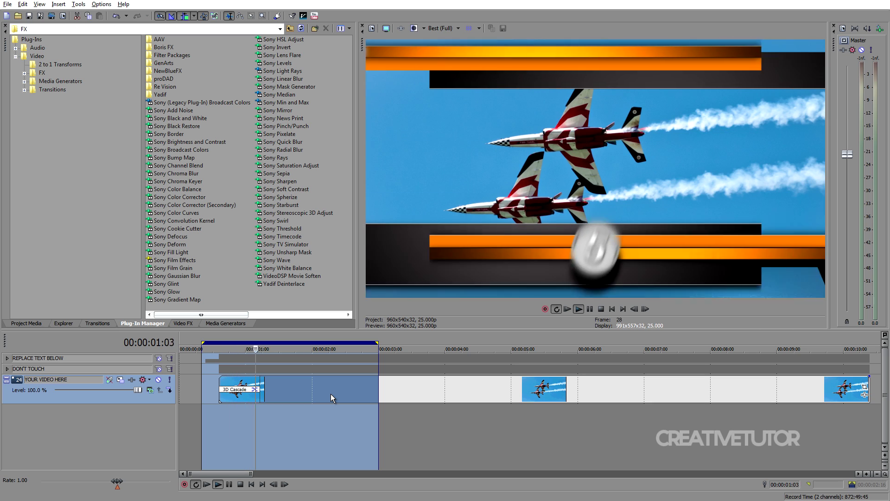
{"action": "key", "text": "space"}
{"action": "left_click", "coordinate": [331, 393]}
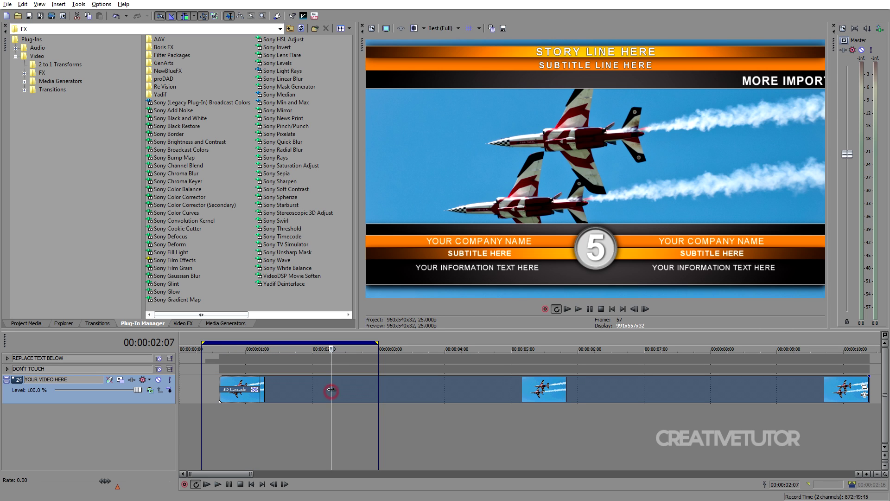
{"action": "mouse_move", "coordinate": [331, 391]}
{"action": "left_mouse_down"}
{"action": "mouse_move", "coordinate": [323, 393]}
{"action": "mouse_move", "coordinate": [359, 400]}
{"action": "left_mouse_up"}
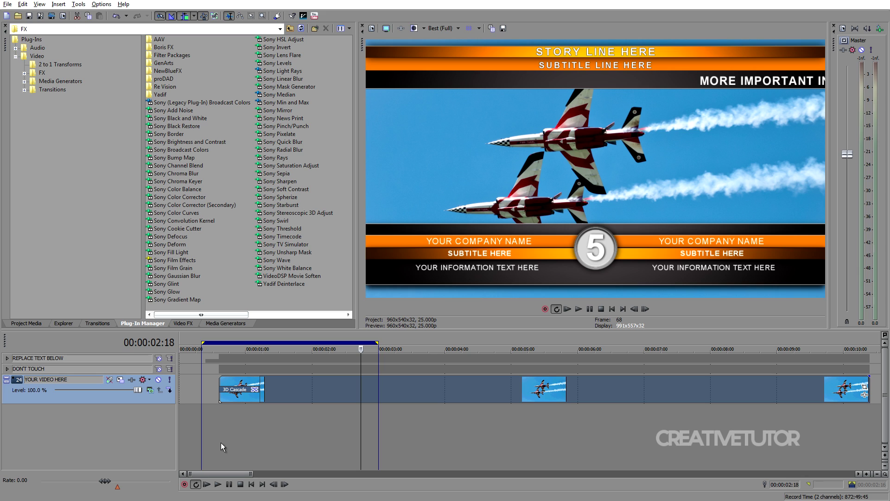
Step: Show Project Media in Details view with the Comment column, selecting DSC_6017.jpg
{"action": "left_click", "coordinate": [24, 324]}
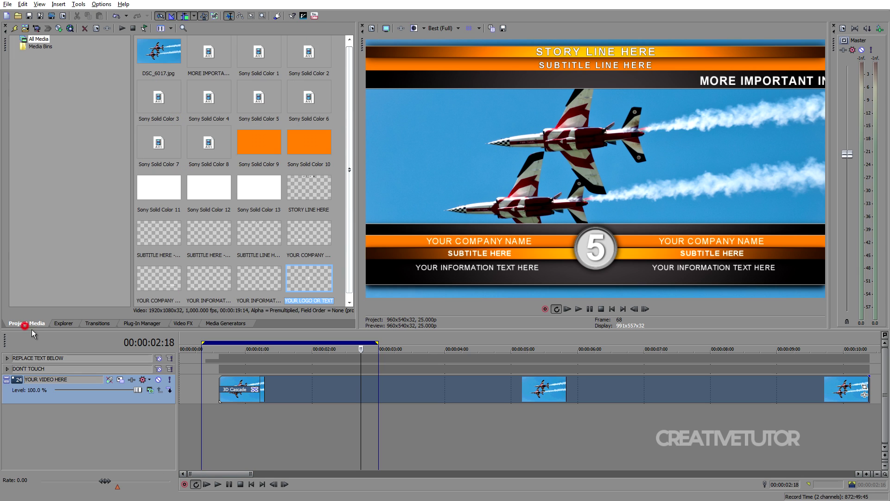
{"action": "left_click", "coordinate": [171, 29]}
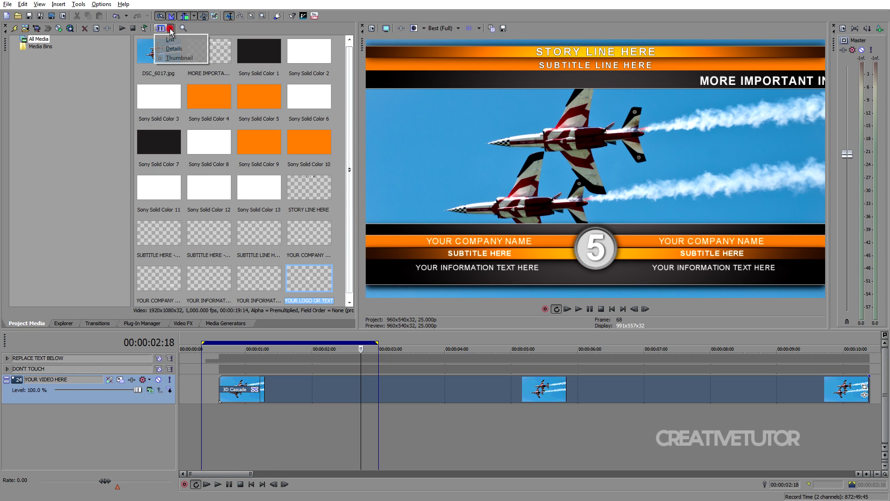
{"action": "left_click", "coordinate": [169, 49]}
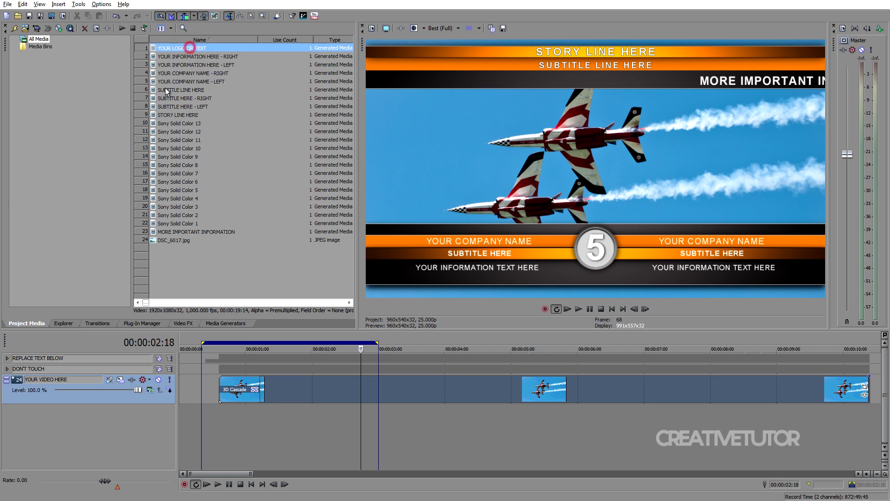
{"action": "left_click_drag", "start_coordinate": [358, 268], "coordinate": [482, 268]}
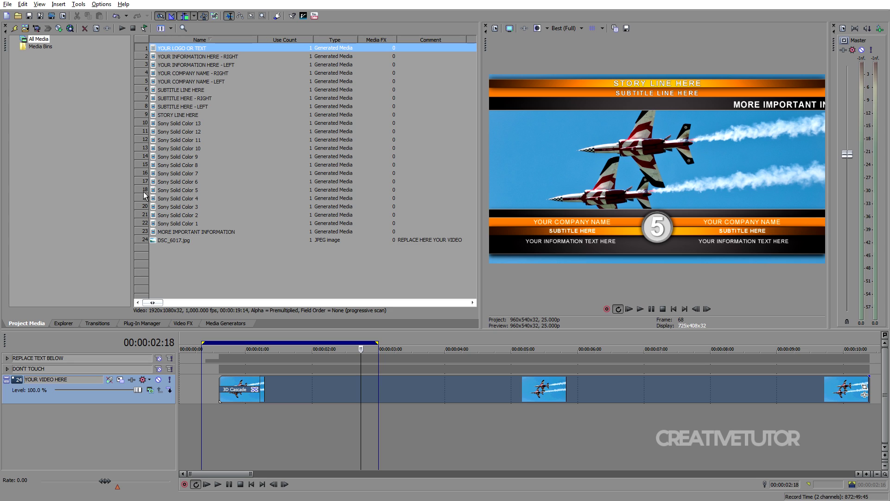
{"action": "left_click", "coordinate": [145, 240]}
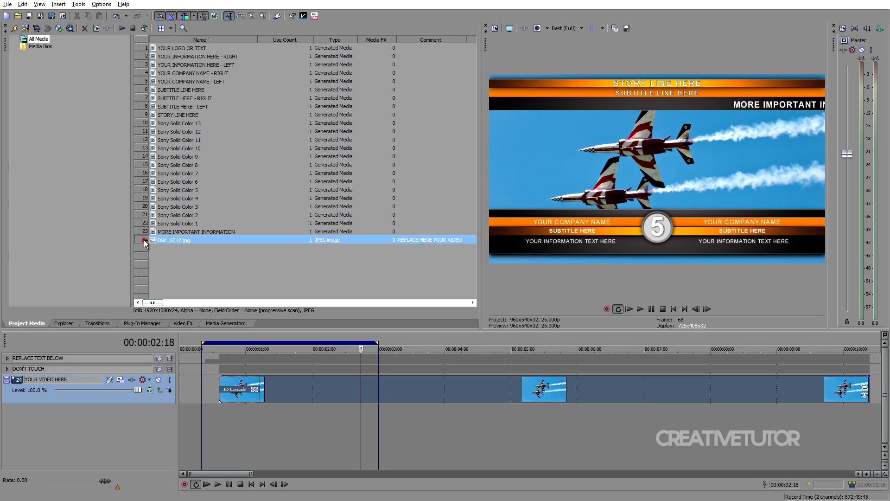
{"action": "left_click", "coordinate": [202, 239]}
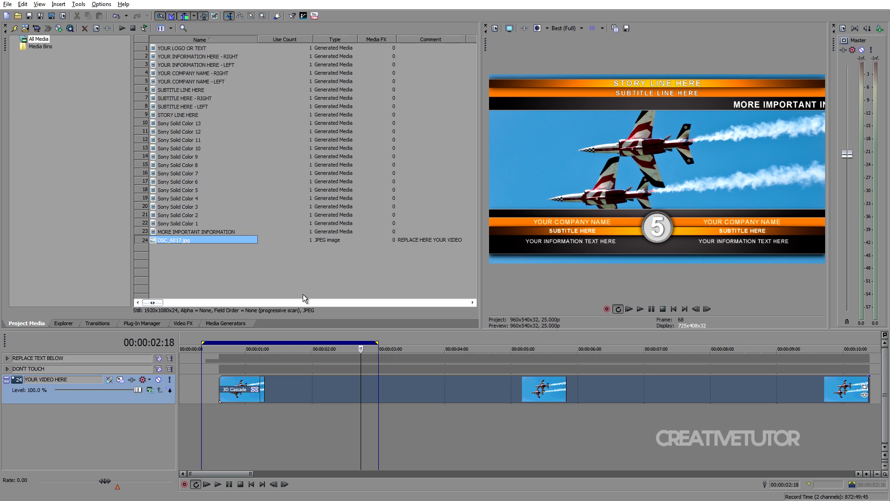
Step: Replace DSC_6017.jpg with Clip 018 and enlarge the video preview
{"action": "right_click", "coordinate": [201, 241]}
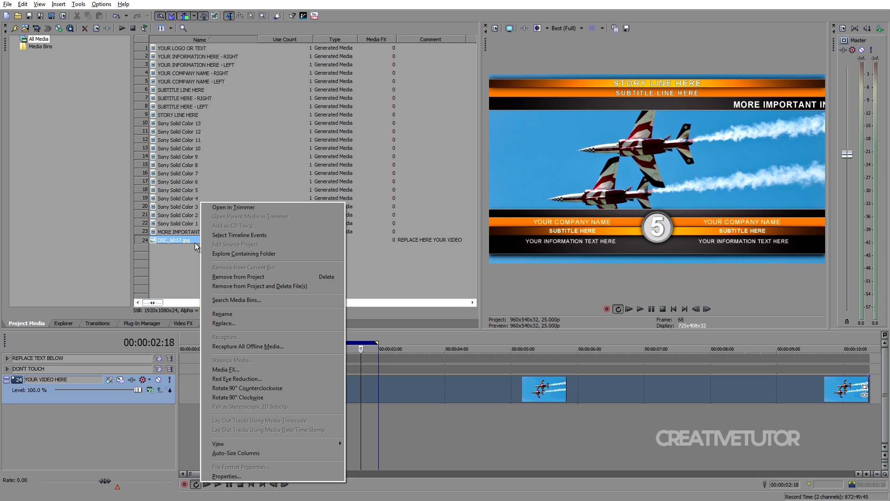
{"action": "left_click", "coordinate": [257, 324]}
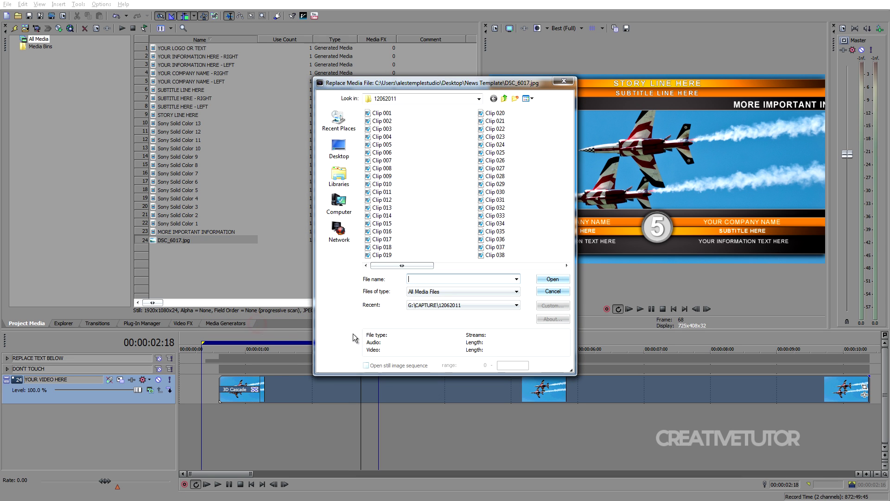
{"action": "left_click", "coordinate": [384, 247]}
{"action": "left_click", "coordinate": [551, 278]}
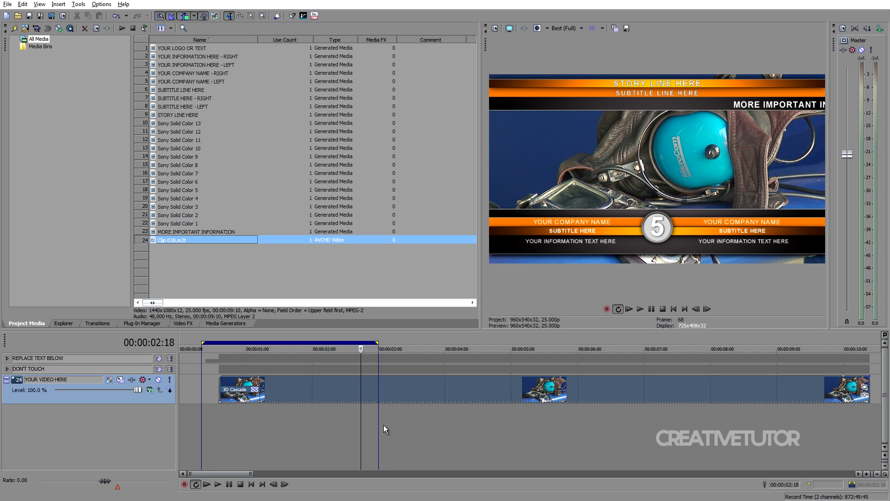
{"action": "left_click_drag", "start_coordinate": [480, 277], "coordinate": [411, 278]}
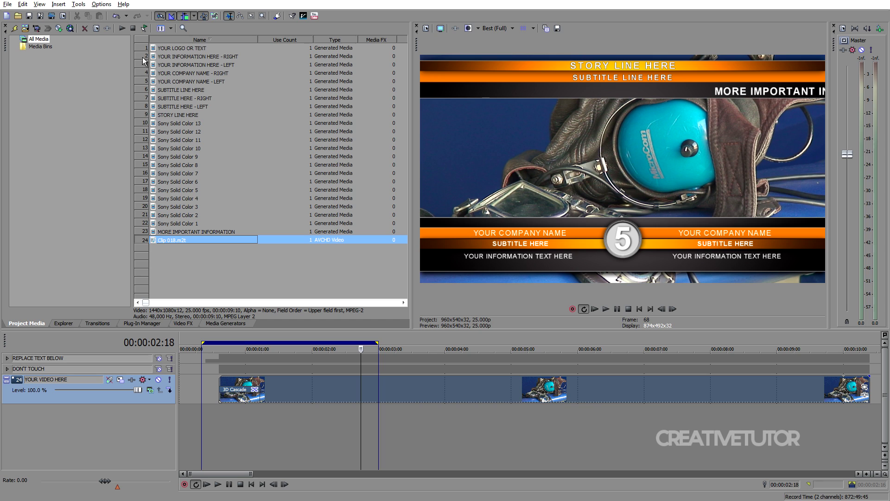
Step: Browse the generated text media, expand REPLACE TEXT BELOW, and select STORY LINE HERE
{"action": "left_click", "coordinate": [142, 89]}
{"action": "left_click", "coordinate": [144, 70]}
{"action": "left_click", "coordinate": [141, 48]}
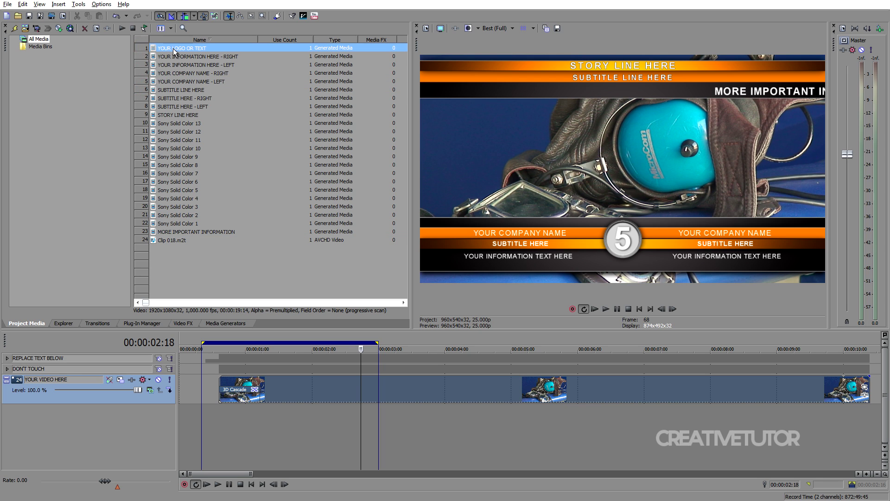
{"action": "left_click", "coordinate": [139, 56]}
{"action": "left_click", "coordinate": [140, 73]}
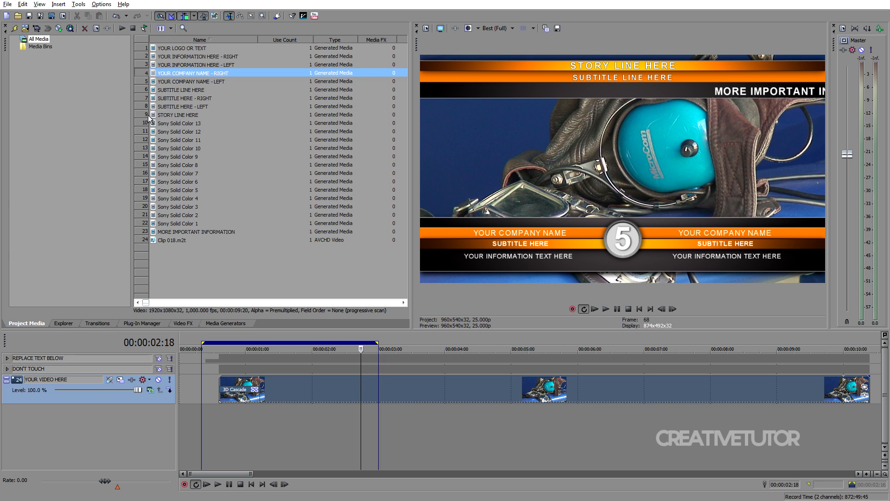
{"action": "left_click", "coordinate": [7, 359]}
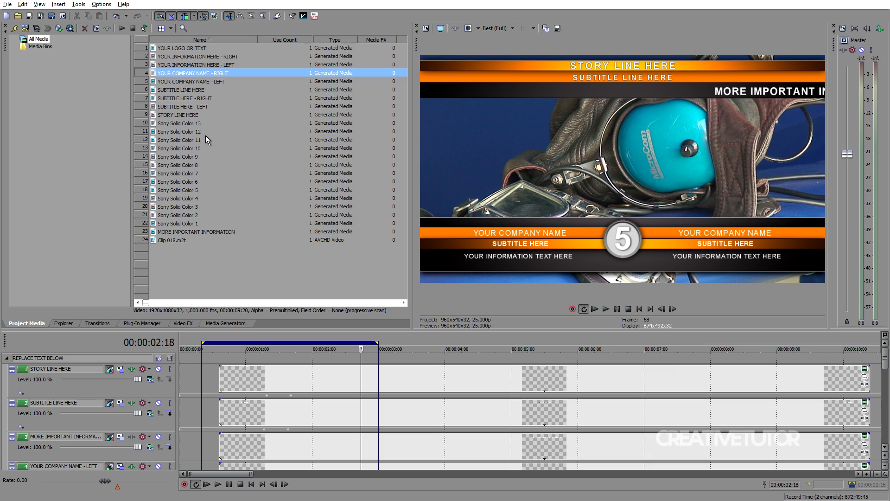
{"action": "left_click", "coordinate": [166, 116]}
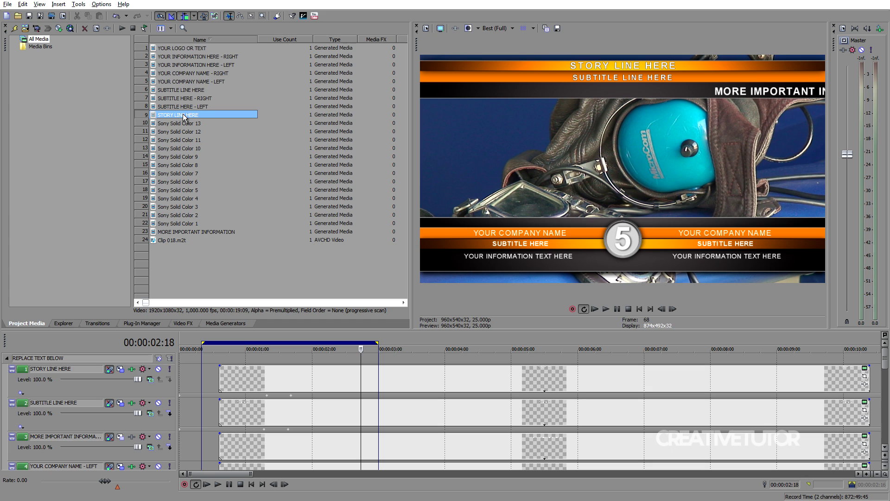
Step: Change the STORY LINE HERE event's text to 'YOUR TEXT' in the Sony Text generator
{"action": "right_click", "coordinate": [185, 118]}
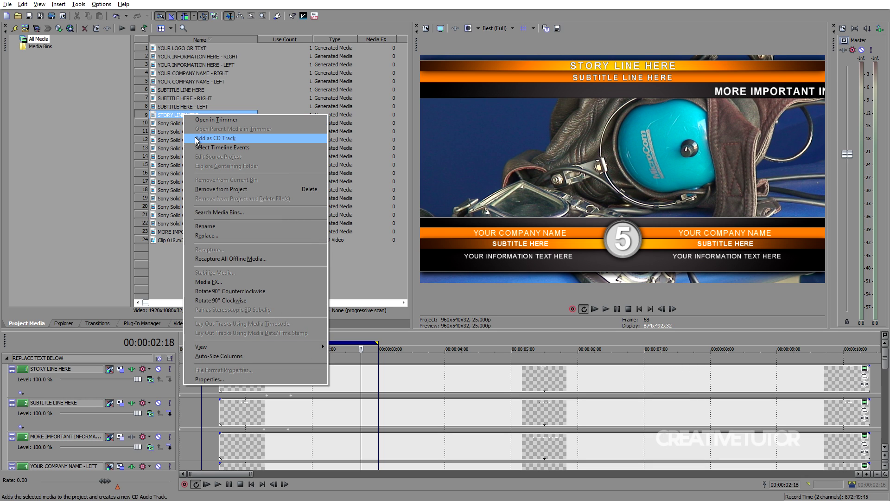
{"action": "left_click", "coordinate": [252, 148]}
{"action": "left_click", "coordinate": [419, 384]}
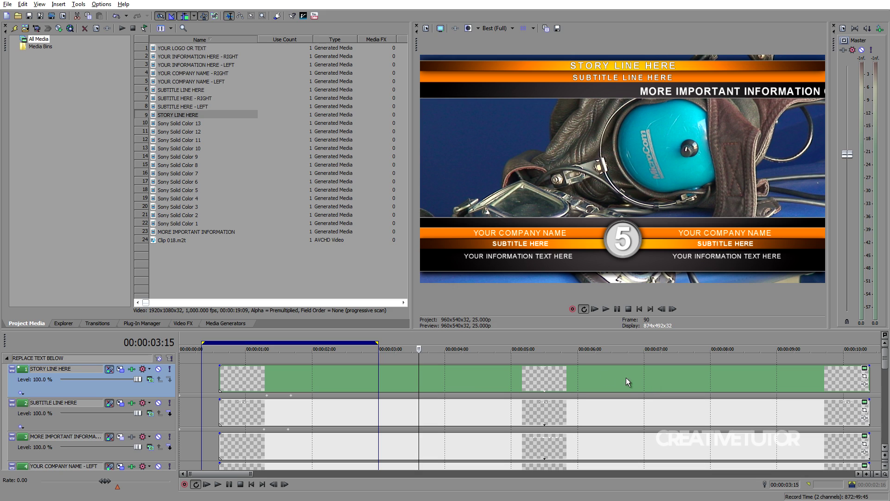
{"action": "left_click", "coordinate": [865, 369]}
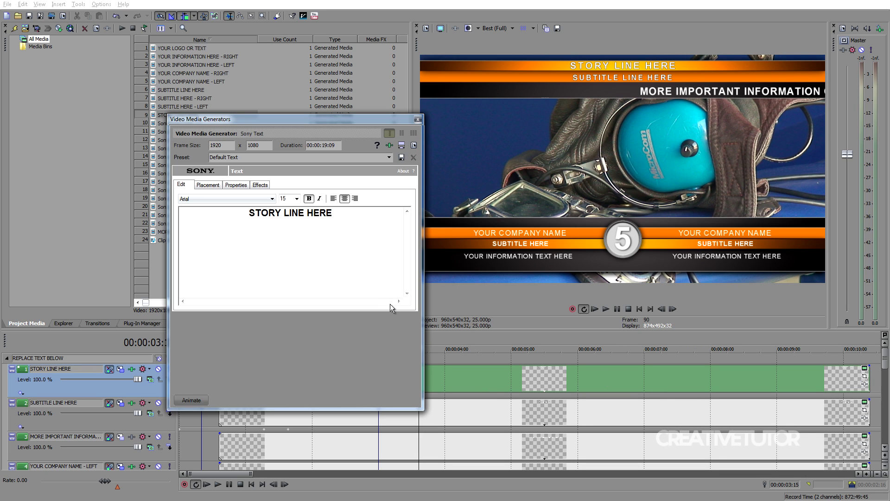
{"action": "triple_click", "coordinate": [309, 222]}
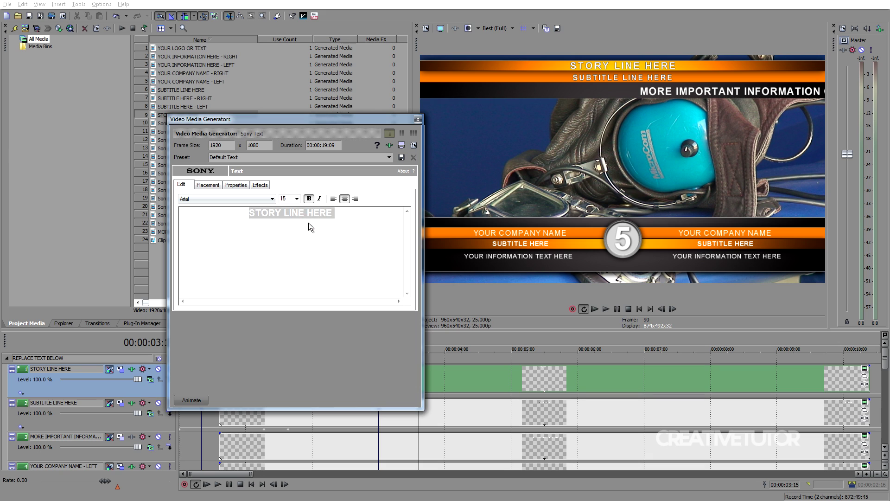
{"action": "type", "text": "YOUR TEXT"}
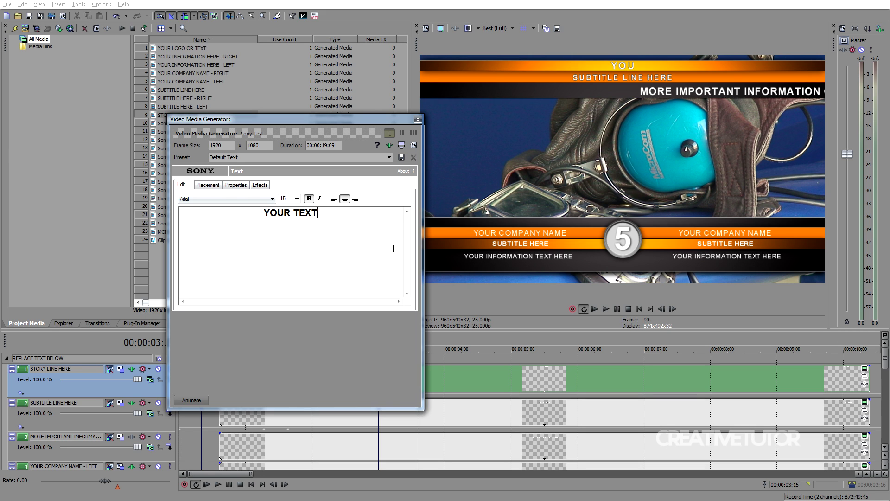
{"action": "left_click", "coordinate": [418, 119]}
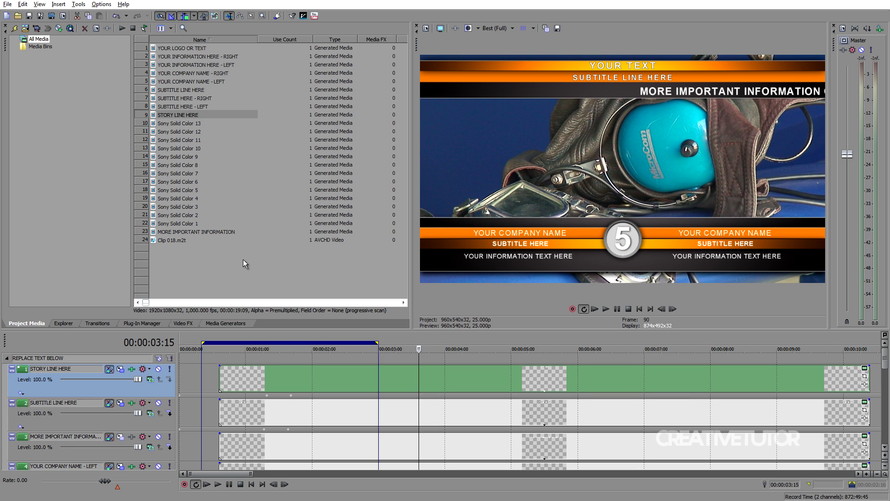
Step: Select the MORE IMPORTANT INFORMATION event on the timeline and open its text settings
{"action": "left_click", "coordinate": [170, 231]}
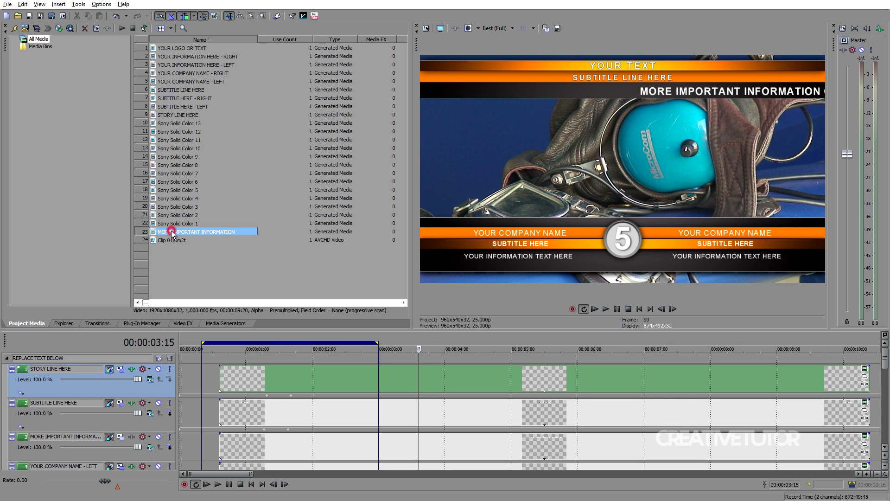
{"action": "right_click", "coordinate": [213, 233]}
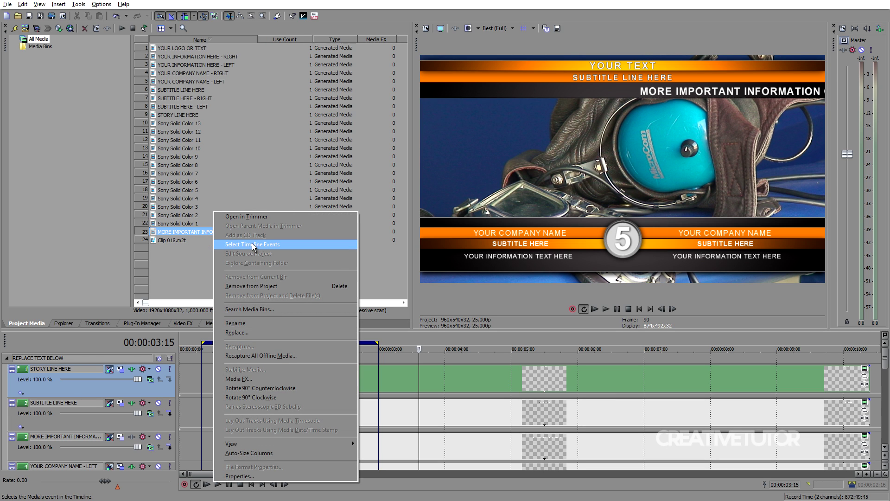
{"action": "left_click", "coordinate": [291, 244]}
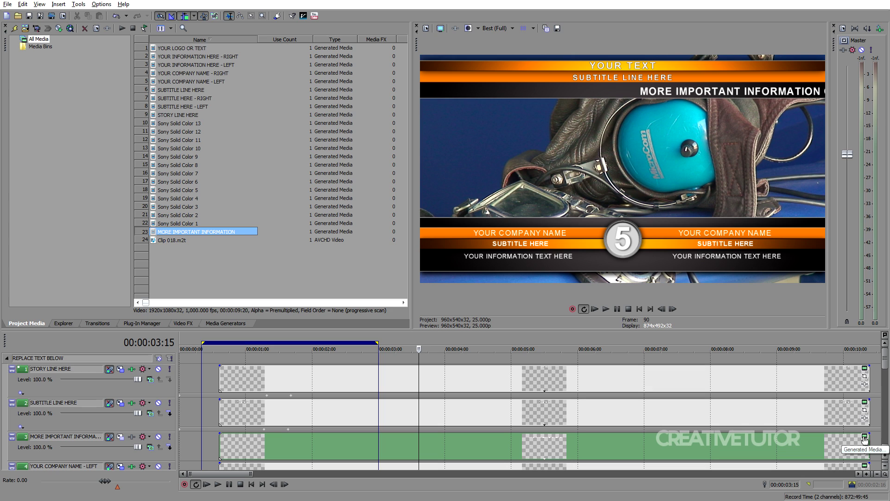
{"action": "left_click", "coordinate": [865, 437]}
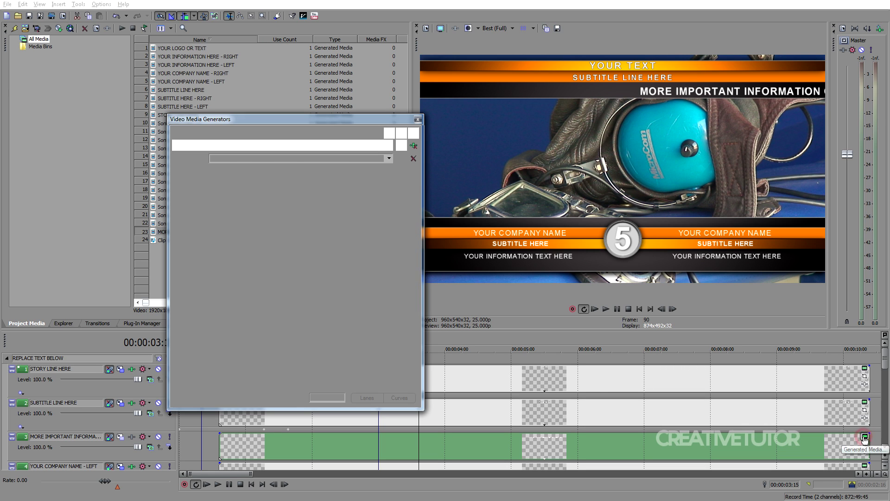
Step: Replace the text with 'TEXT' at both the first and last keyframes
{"action": "left_click", "coordinate": [231, 338]}
{"action": "left_click", "coordinate": [244, 218]}
{"action": "key", "text": "ctrl+a"}
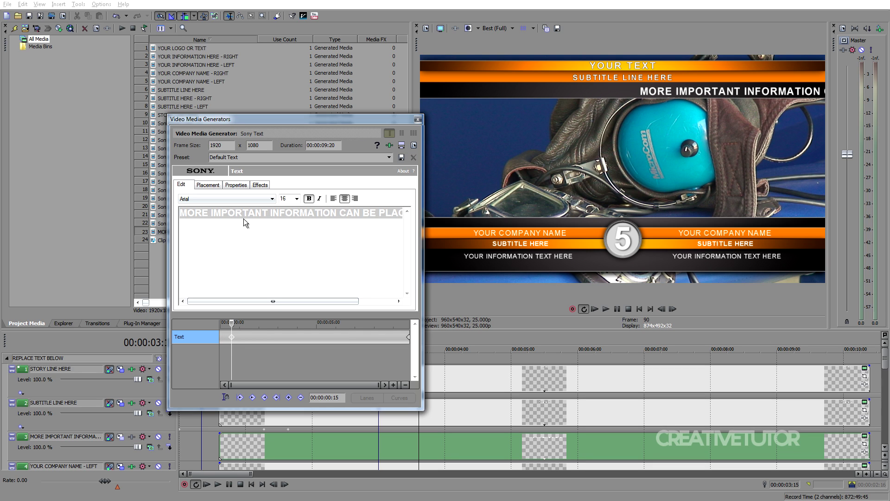
{"action": "type", "text": "TEXT"}
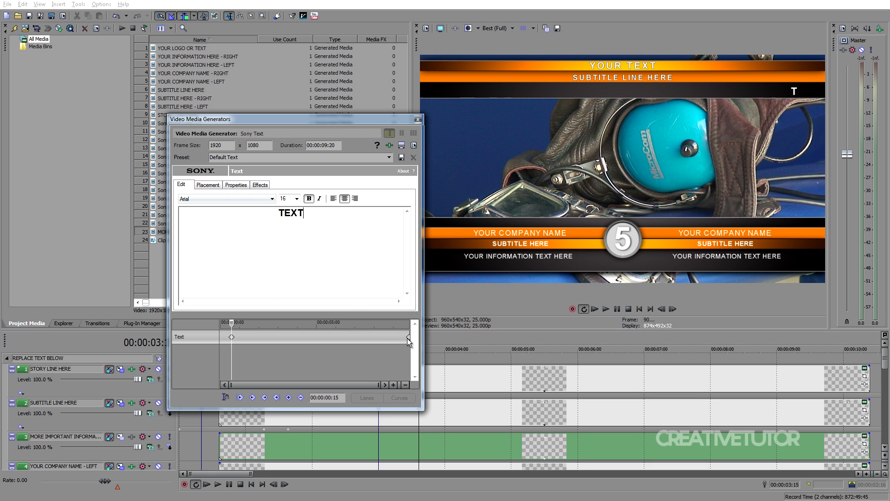
{"action": "left_click", "coordinate": [408, 337]}
{"action": "key", "text": "ctrl+a"}
{"action": "type", "text": "TEXT"}
{"action": "left_click", "coordinate": [417, 119]}
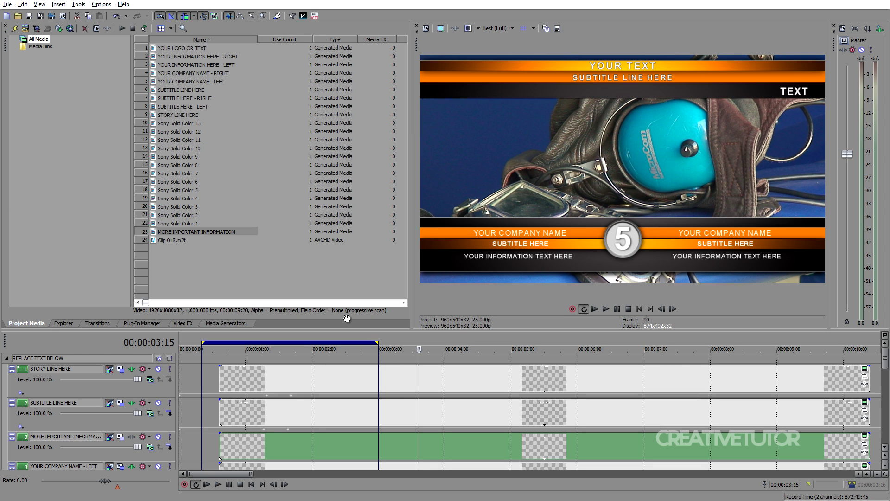
Step: Move the cursor to about six seconds, enlarge the timeline, and hide the docking area
{"action": "left_click", "coordinate": [598, 382]}
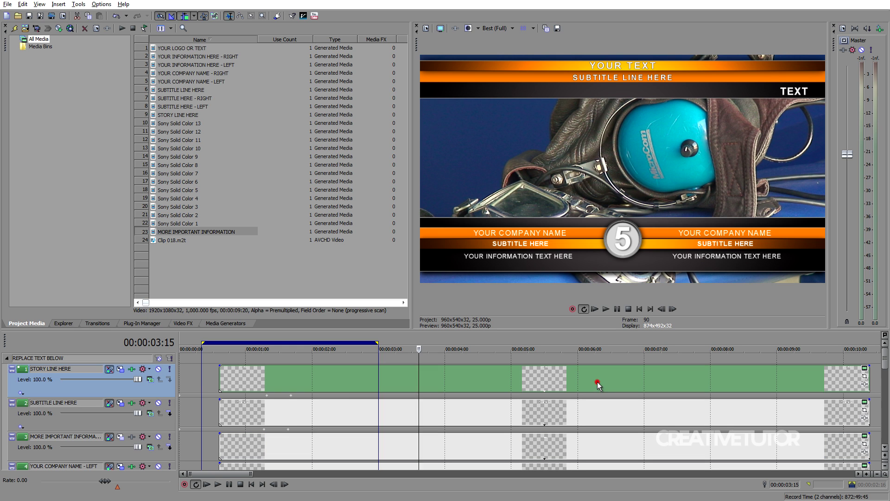
{"action": "left_click", "coordinate": [482, 327]}
{"action": "left_click_drag", "start_coordinate": [482, 325], "coordinate": [472, 218]}
{"action": "scroll", "coordinate": [509, 296], "scroll_direction": "down", "scroll_amount": 4}
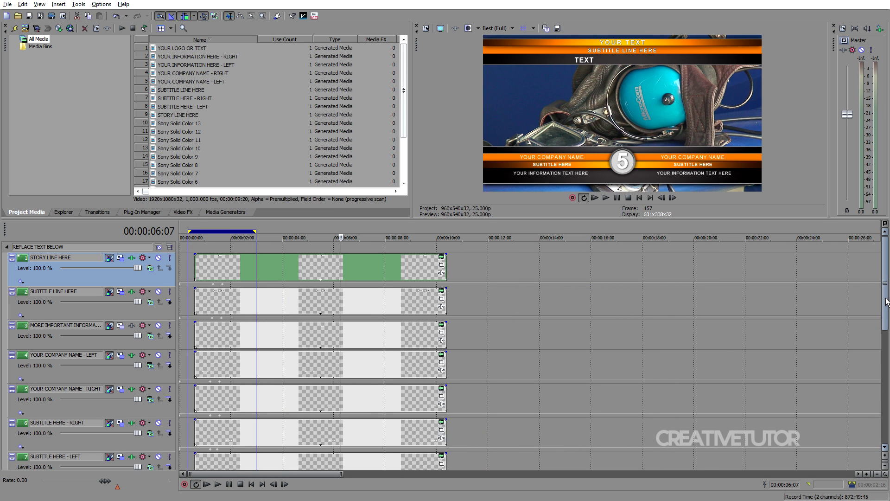
{"action": "key", "text": "F11"}
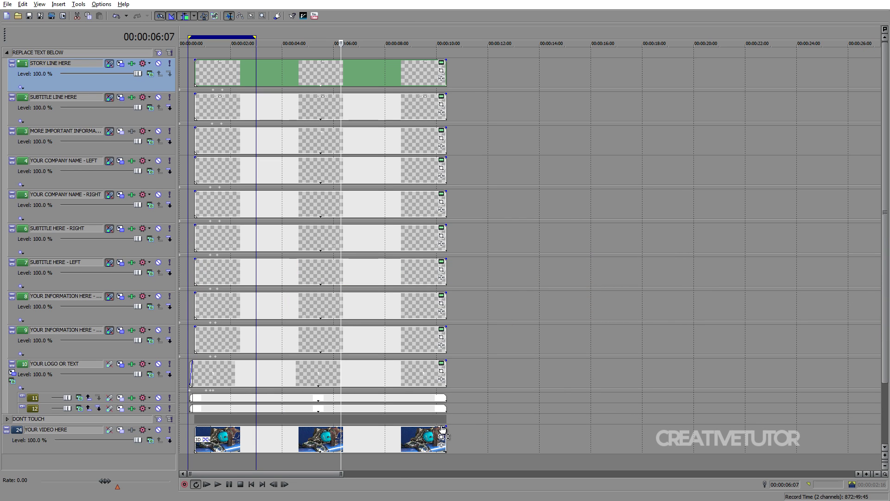
Step: Stretch the background video, logo and information text events to end near 19 seconds
{"action": "left_click_drag", "start_coordinate": [435, 437], "coordinate": [695, 443]}
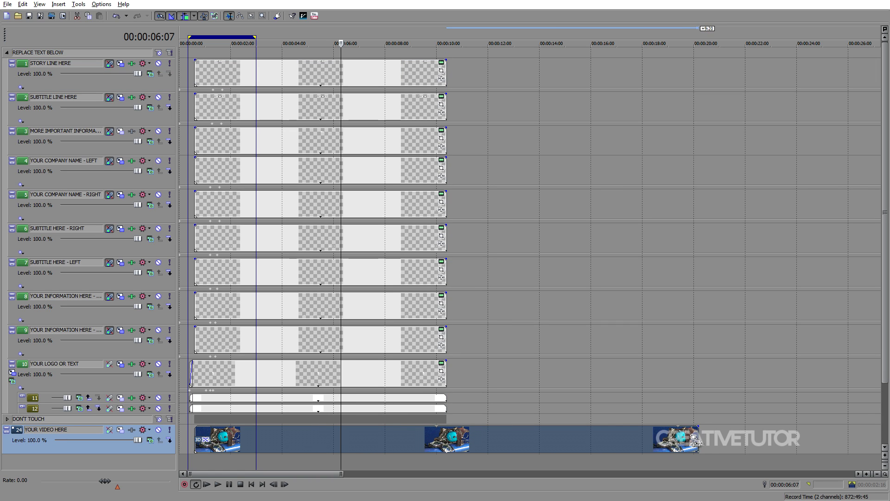
{"action": "left_click_drag", "start_coordinate": [695, 443], "coordinate": [678, 443]}
{"action": "left_click_drag", "start_coordinate": [446, 373], "coordinate": [675, 397]}
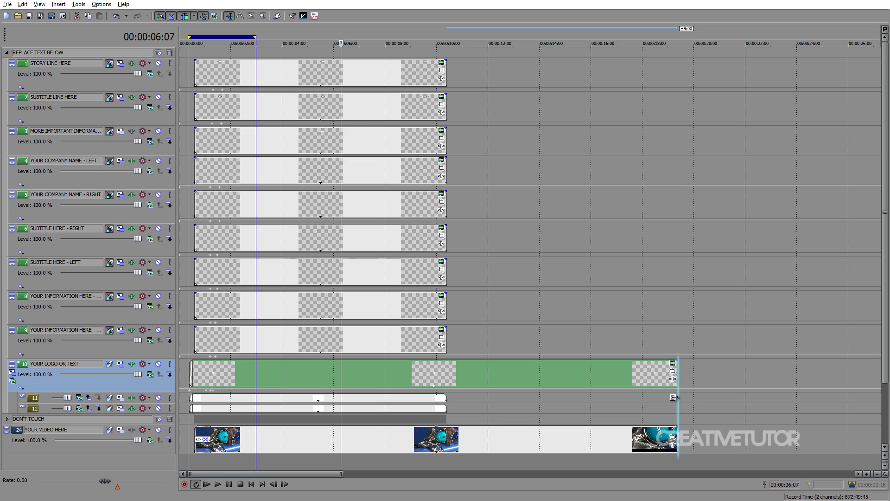
{"action": "left_click_drag", "start_coordinate": [446, 337], "coordinate": [678, 355]}
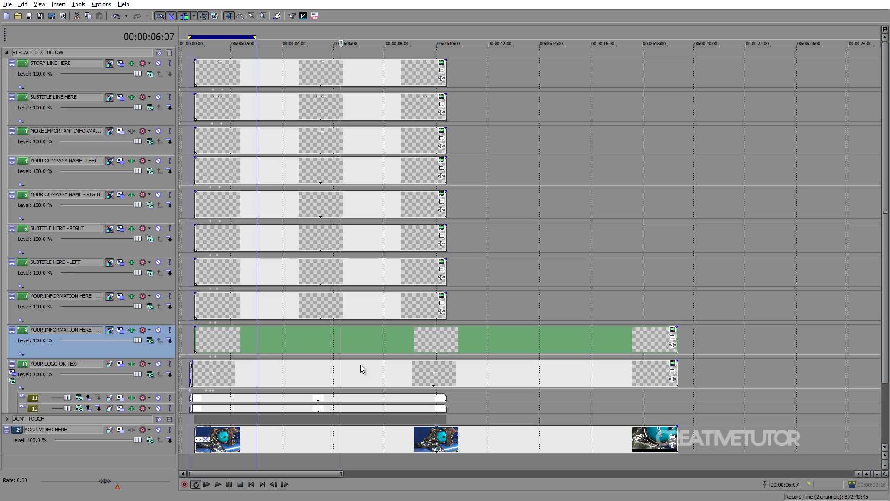
Step: Expand DON'T TOUCH, mute tracks 13 and 16, and enlarge the preview
{"action": "left_click", "coordinate": [7, 419]}
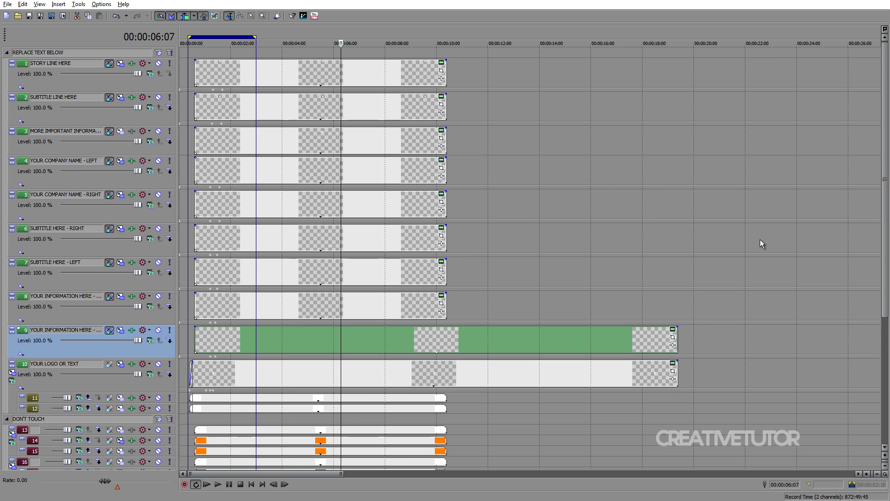
{"action": "key", "text": "alt+1"}
{"action": "left_click_drag", "start_coordinate": [887, 276], "coordinate": [886, 389]}
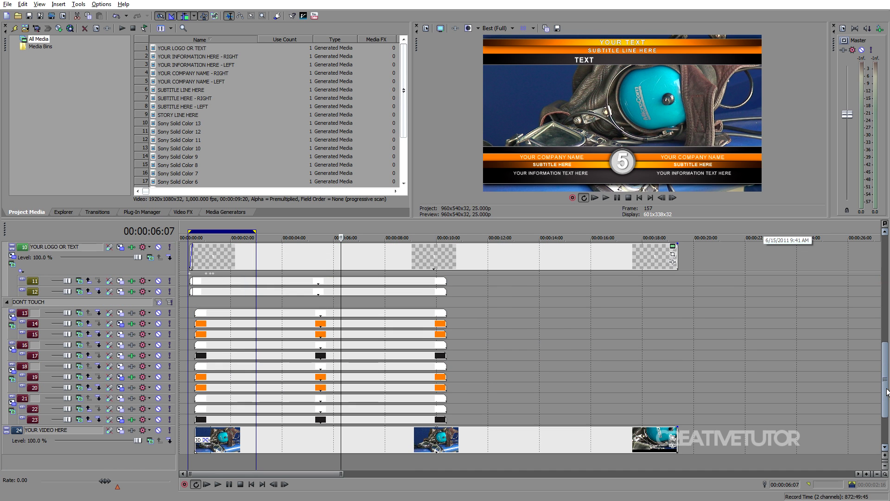
{"action": "left_click", "coordinate": [158, 312]}
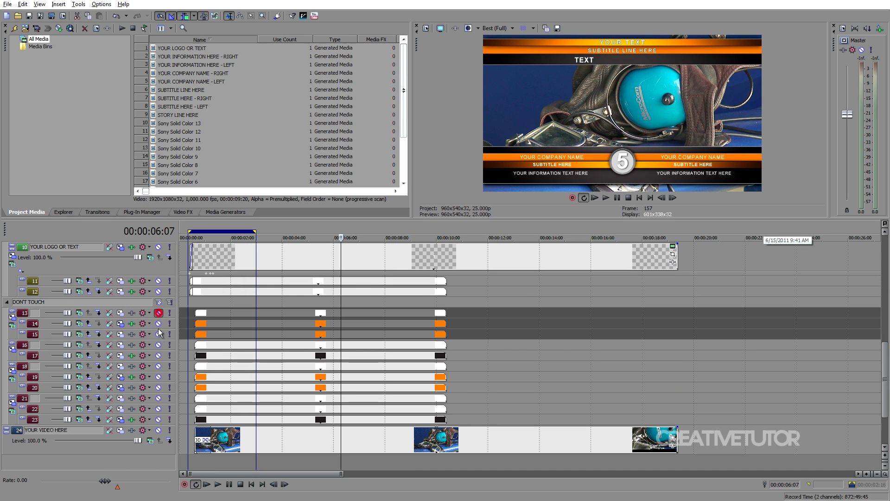
{"action": "left_click", "coordinate": [158, 345]}
{"action": "left_click_drag", "start_coordinate": [512, 218], "coordinate": [510, 231]}
{"action": "left_click_drag", "start_coordinate": [509, 263], "coordinate": [510, 297]}
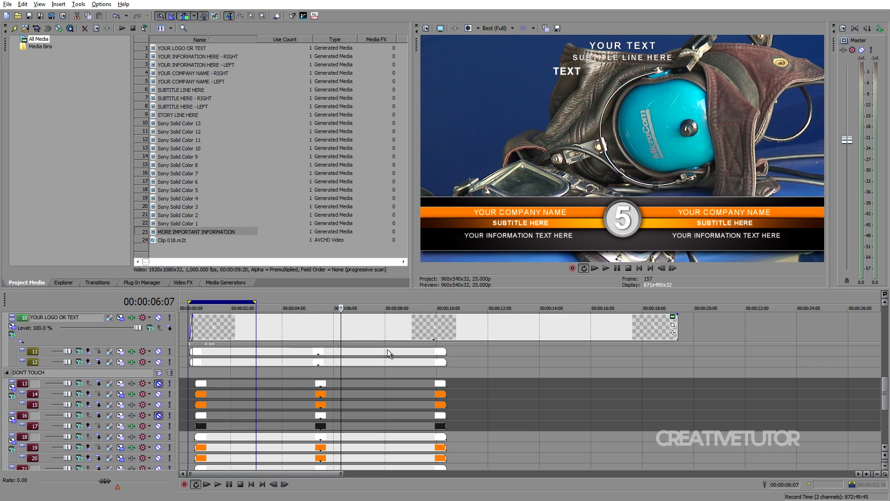
Step: Collapse the DON'T TOUCH and REPLACE TEXT BELOW track groups
{"action": "left_click", "coordinate": [7, 372]}
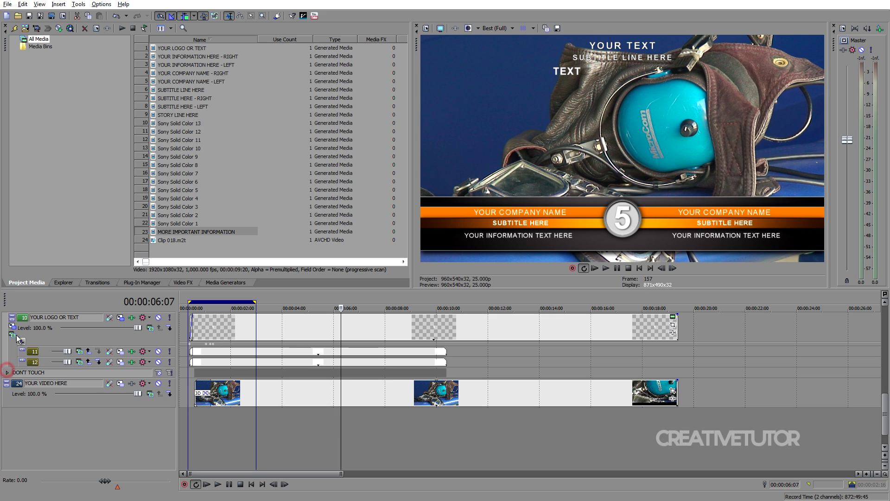
{"action": "left_click_drag", "start_coordinate": [885, 420], "coordinate": [886, 332]}
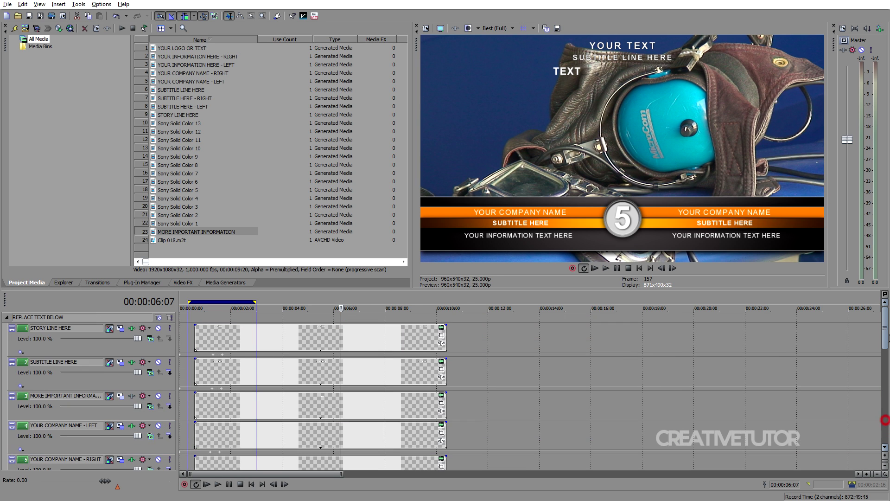
{"action": "left_click", "coordinate": [6, 318]}
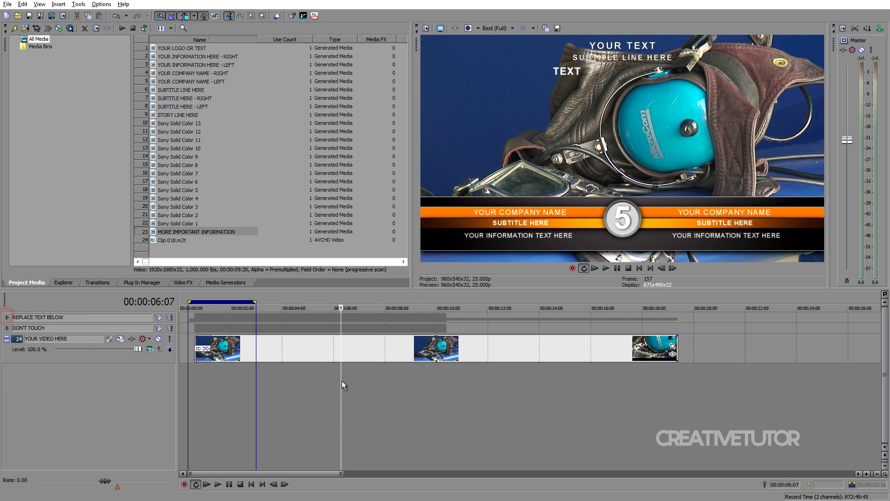